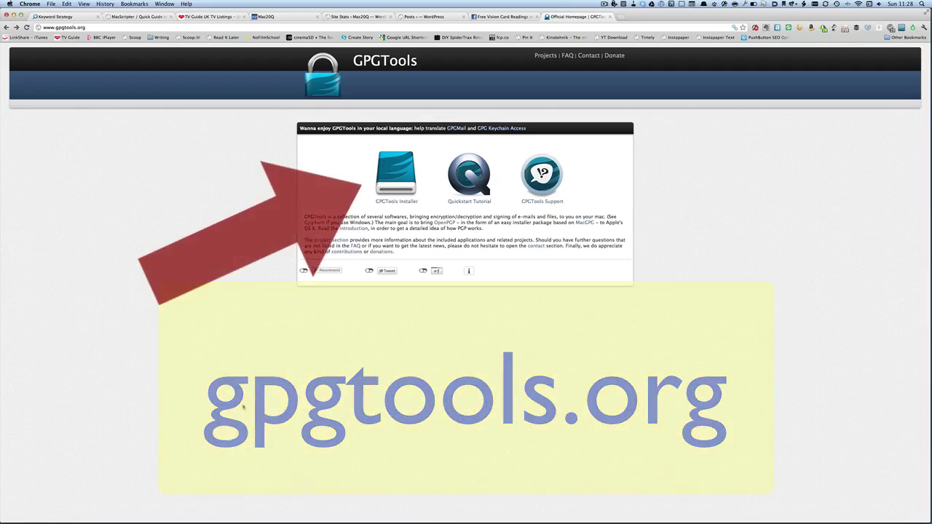
- Open the GPGTools Installer page with its Download link on gpgtools.org
{"action": "left_click", "coordinate": [401, 197]}
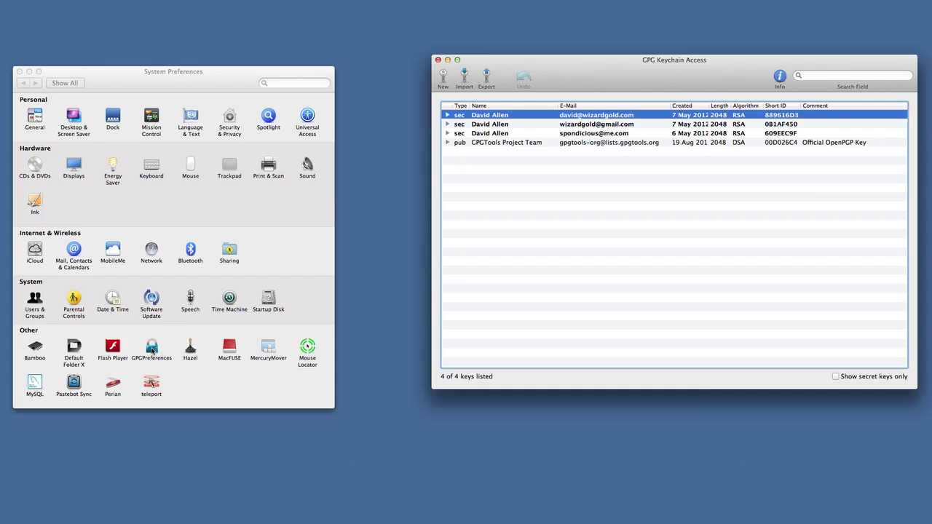
- Check the GPGPreferences keyserver list and keep hkp://keys.gnupg.net as the keyserver
{"action": "left_click", "coordinate": [152, 352]}
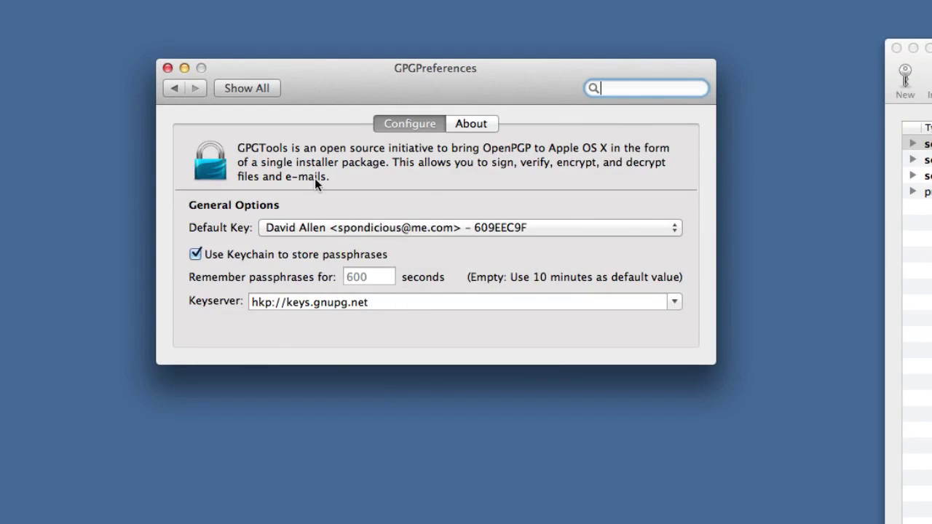
{"action": "left_click", "coordinate": [674, 301]}
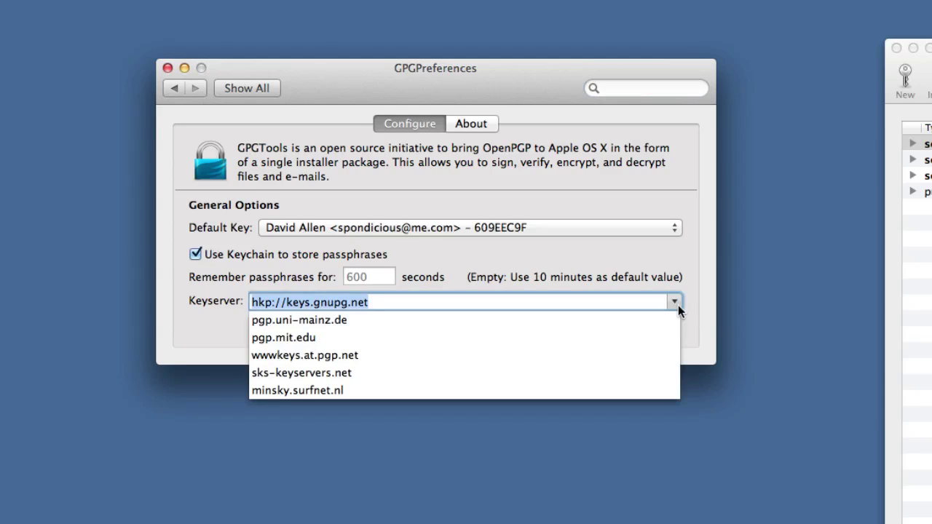
{"action": "left_click", "coordinate": [664, 277]}
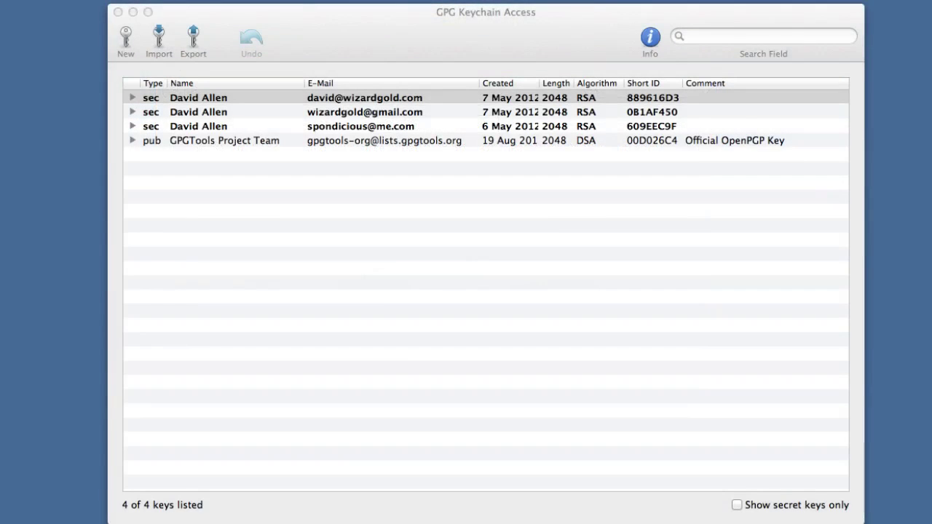
- Generate a new key pair using a different one of the user's e-mail addresses
{"action": "left_click", "coordinate": [412, 51]}
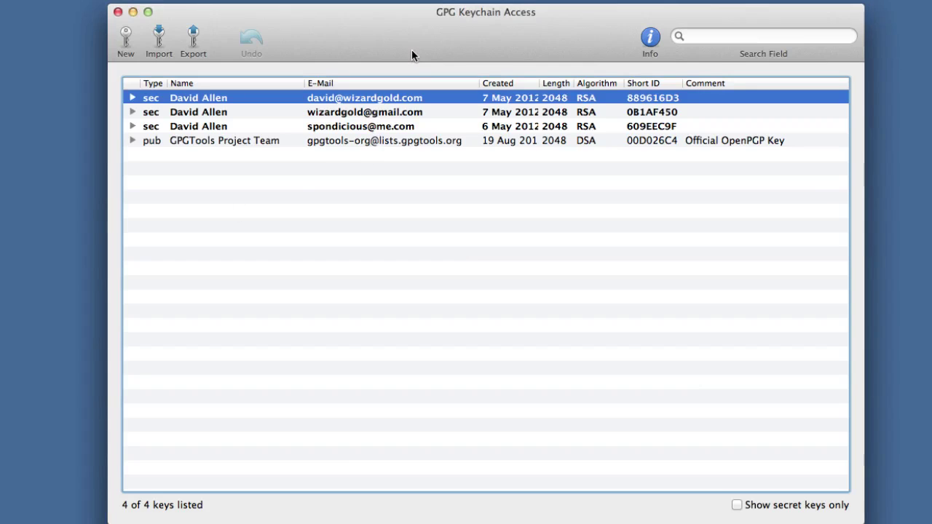
{"action": "left_click", "coordinate": [126, 40]}
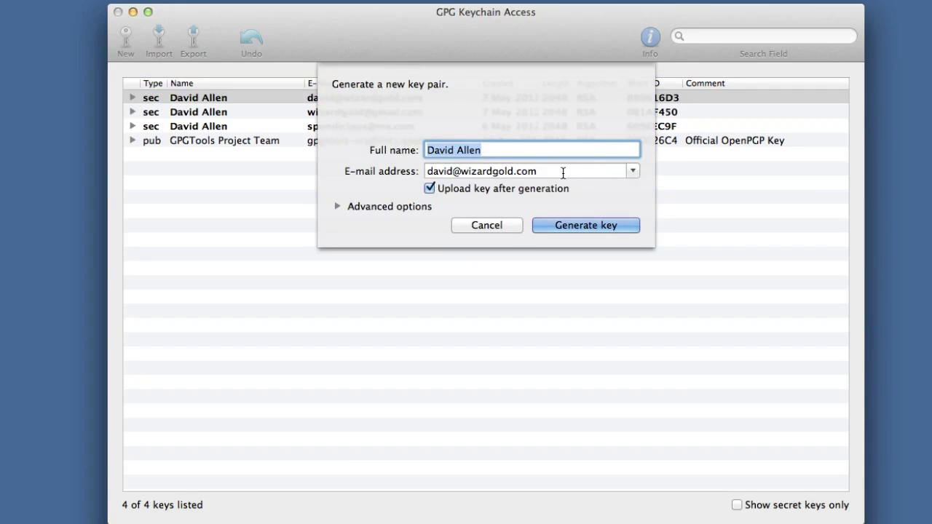
{"action": "left_click", "coordinate": [632, 171]}
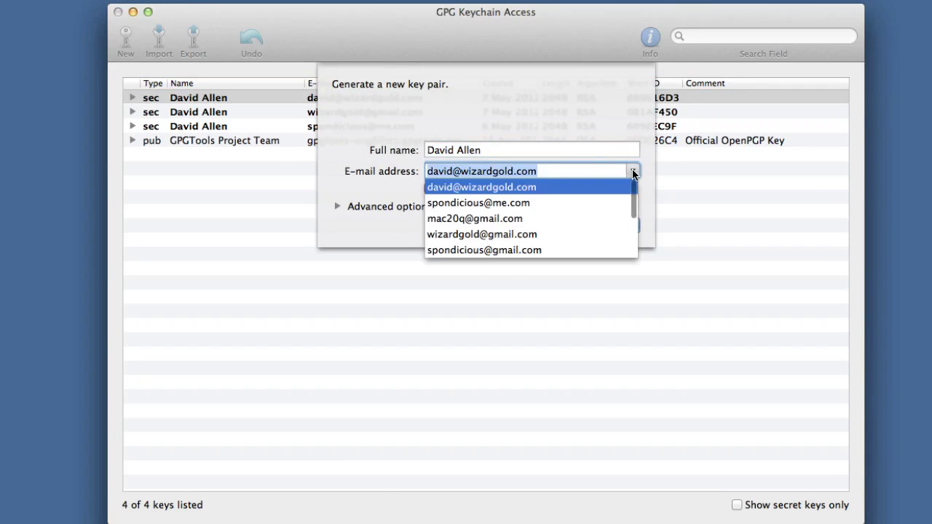
{"action": "left_click", "coordinate": [466, 216]}
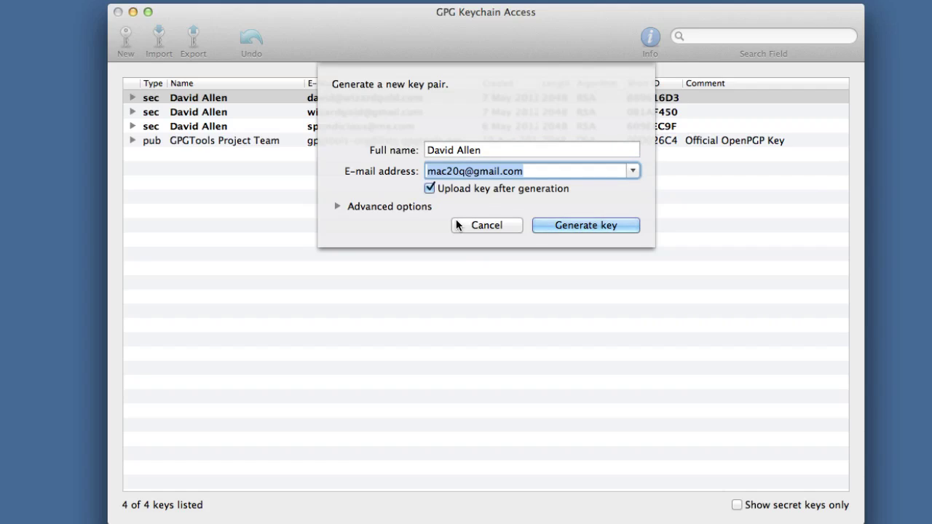
{"action": "left_click", "coordinate": [578, 225]}
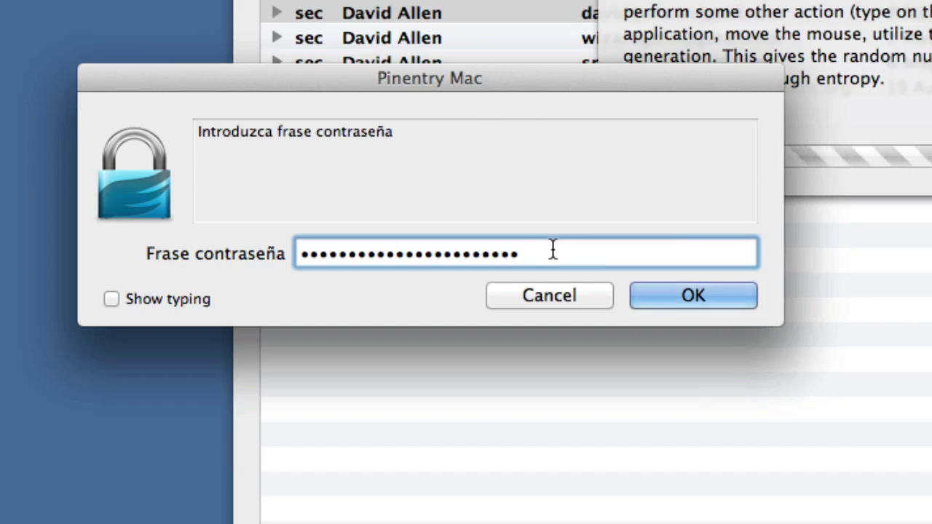
- Enter and confirm the key passphrase, then select the new 2048-bit RSA key in the list
{"action": "left_click", "coordinate": [684, 291]}
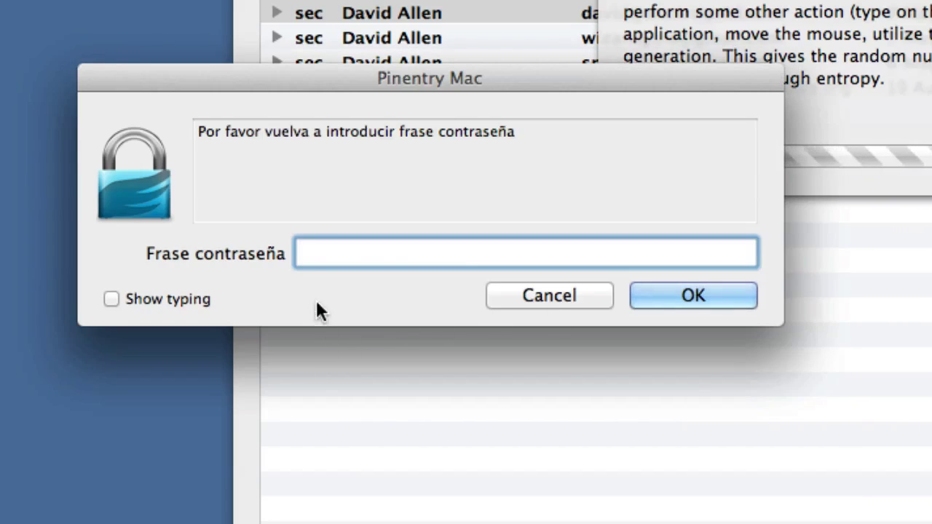
{"action": "right_click", "coordinate": [331, 252]}
{"action": "left_click", "coordinate": [374, 312]}
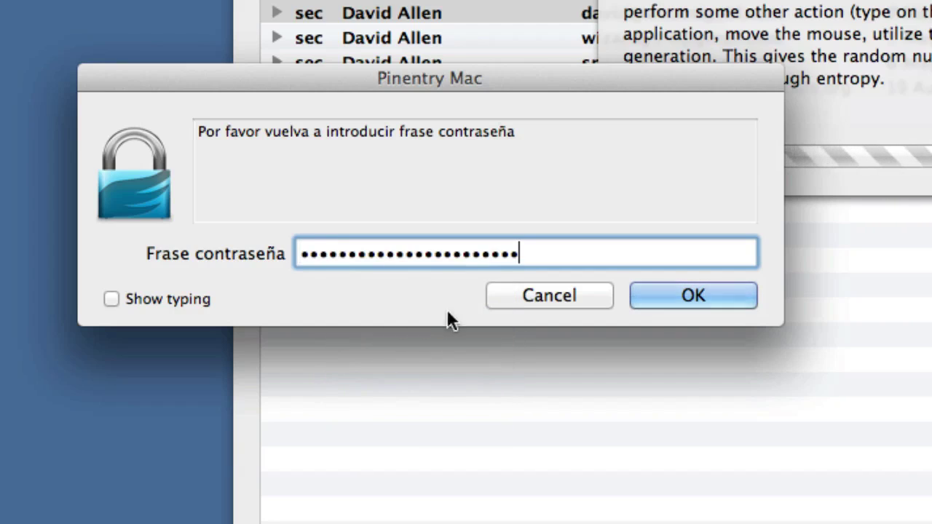
{"action": "left_click", "coordinate": [699, 293]}
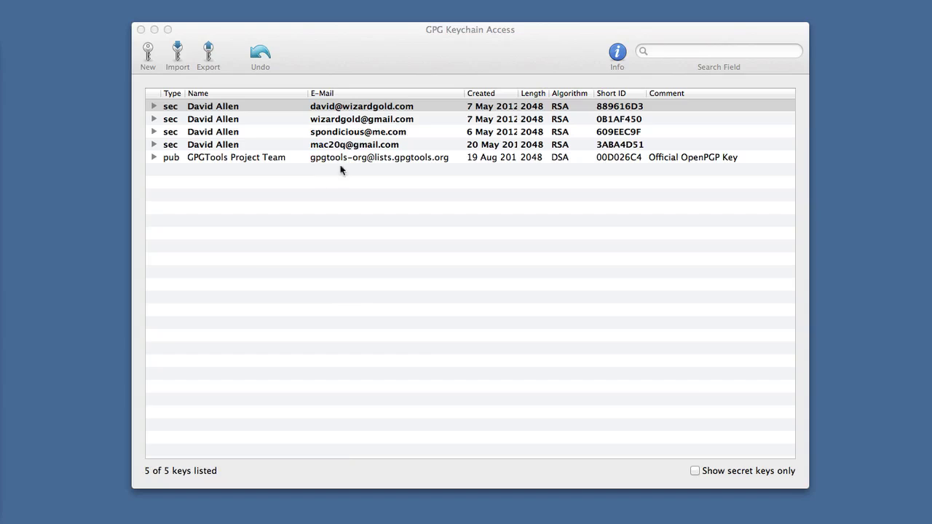
{"action": "left_click", "coordinate": [358, 144]}
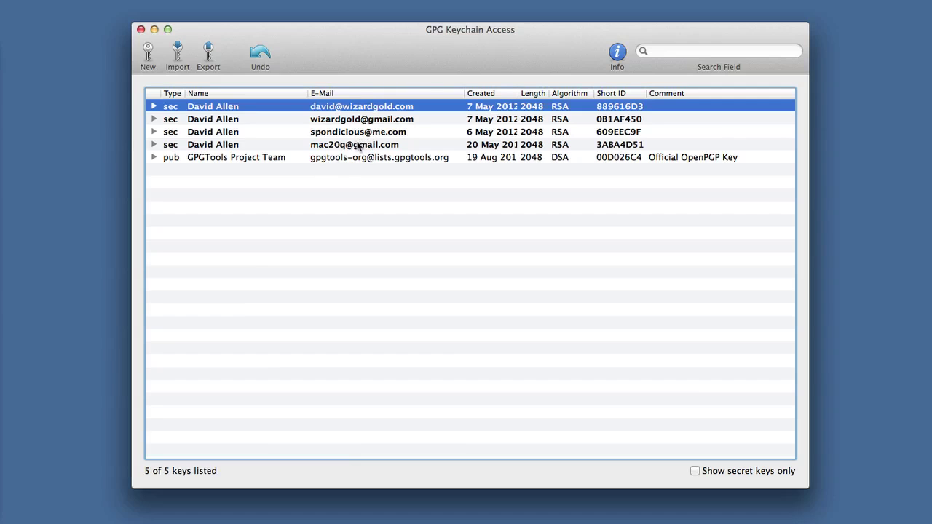
{"action": "left_click", "coordinate": [358, 145]}
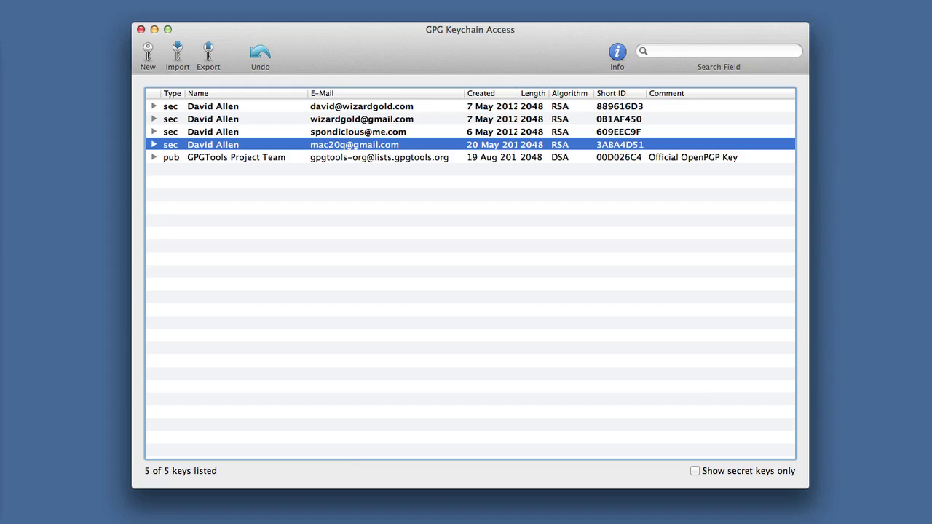
- Launch TextMate from the Alfred launcher by typing 'tex'
{"action": "key", "text": "alt+space"}
{"action": "type", "text": "tex"}
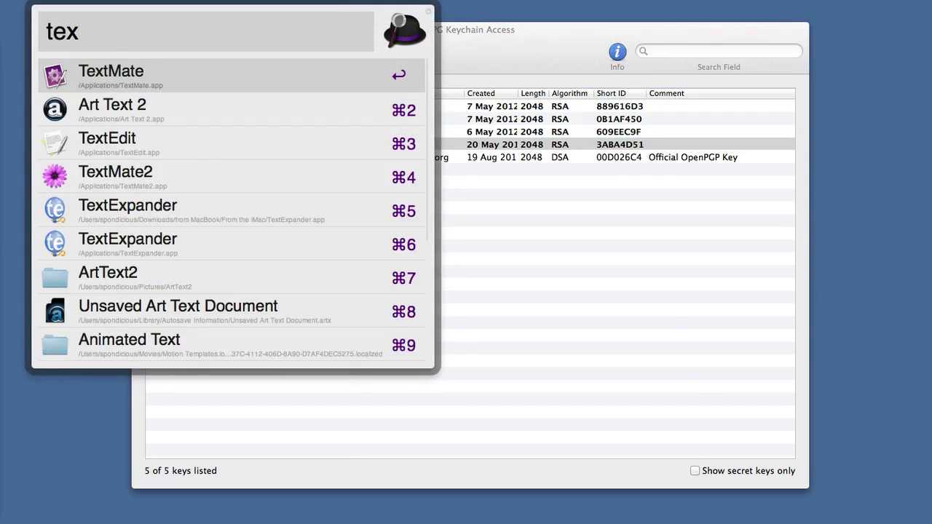
{"action": "key", "text": "Return"}
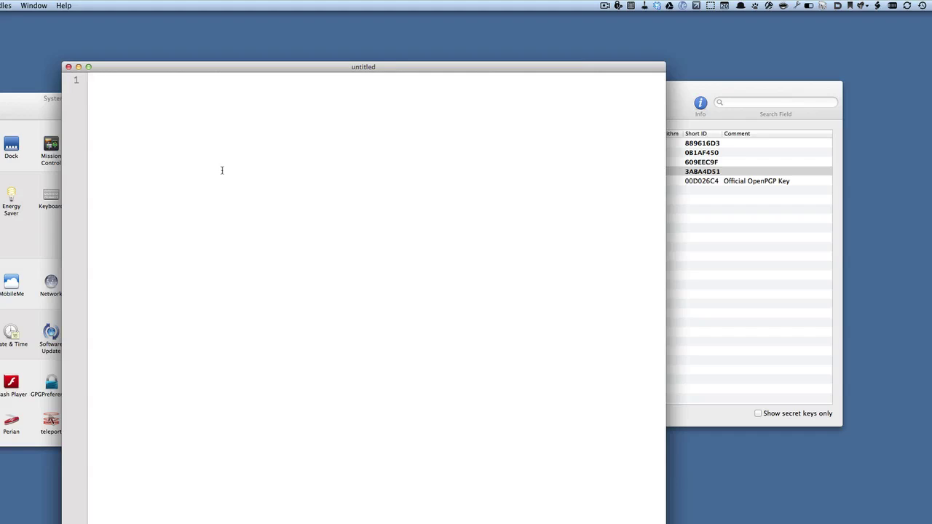
- Insert the new key's public key block into the blank document via OpenPGP: Insert My Key
{"action": "right_click", "coordinate": [222, 171]}
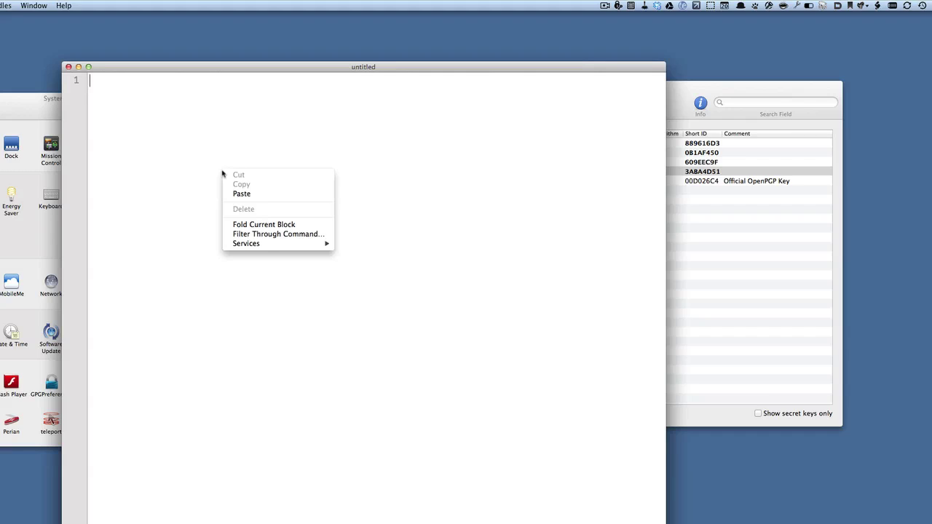
{"action": "mouse_move", "coordinate": [313, 244]}
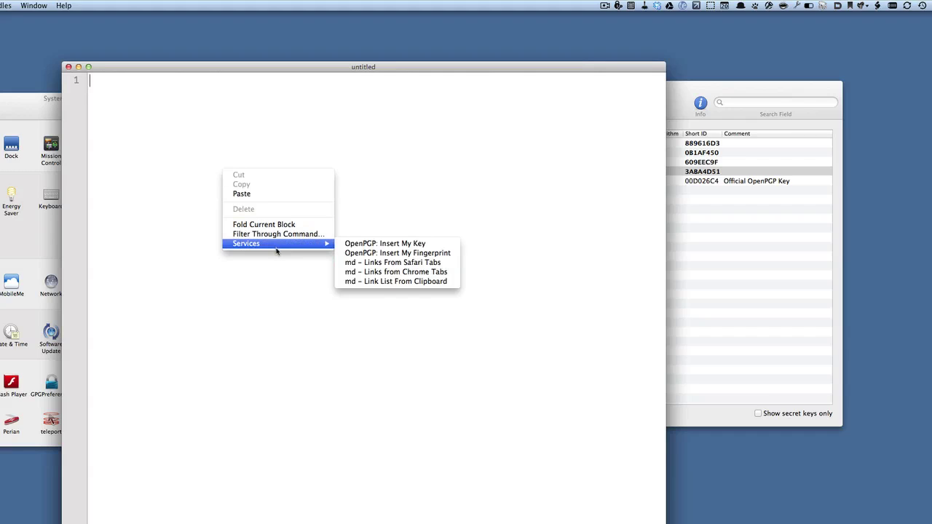
{"action": "left_click", "coordinate": [400, 247]}
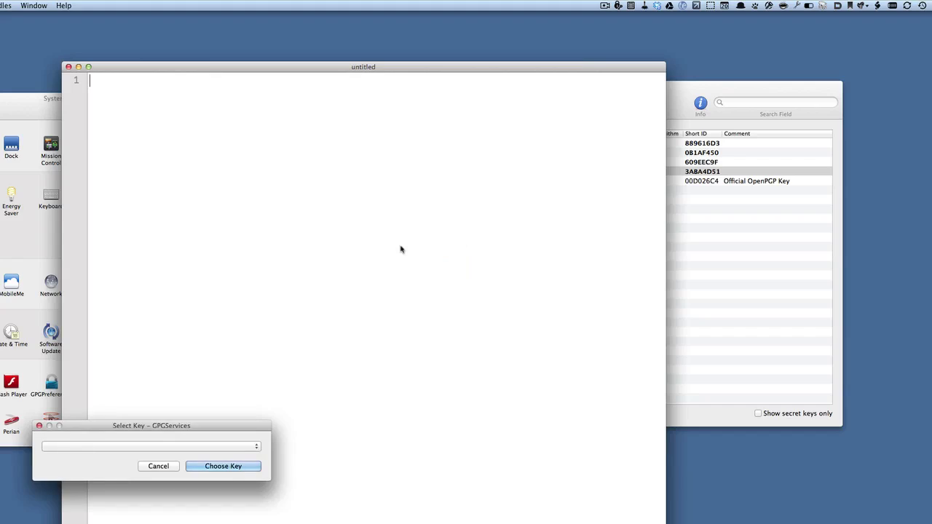
{"action": "left_click", "coordinate": [173, 447]}
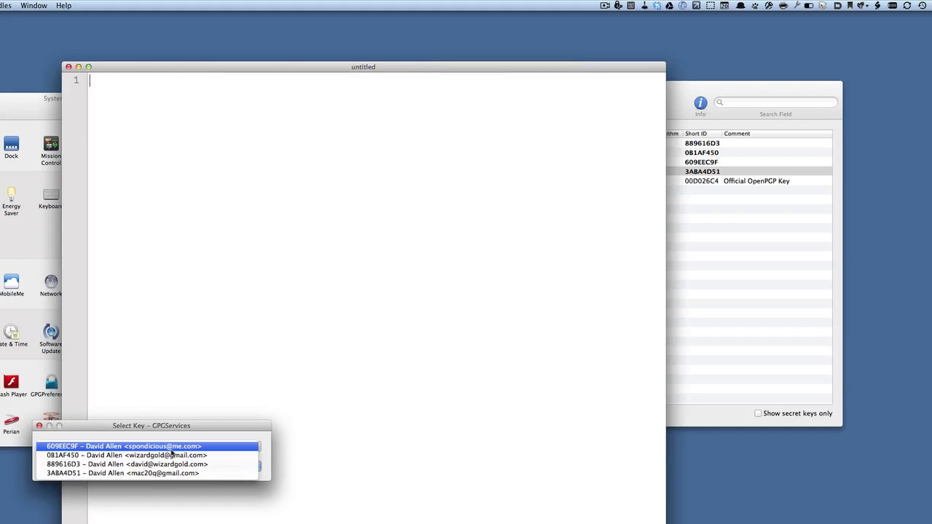
{"action": "left_click", "coordinate": [185, 473]}
{"action": "left_click", "coordinate": [218, 466]}
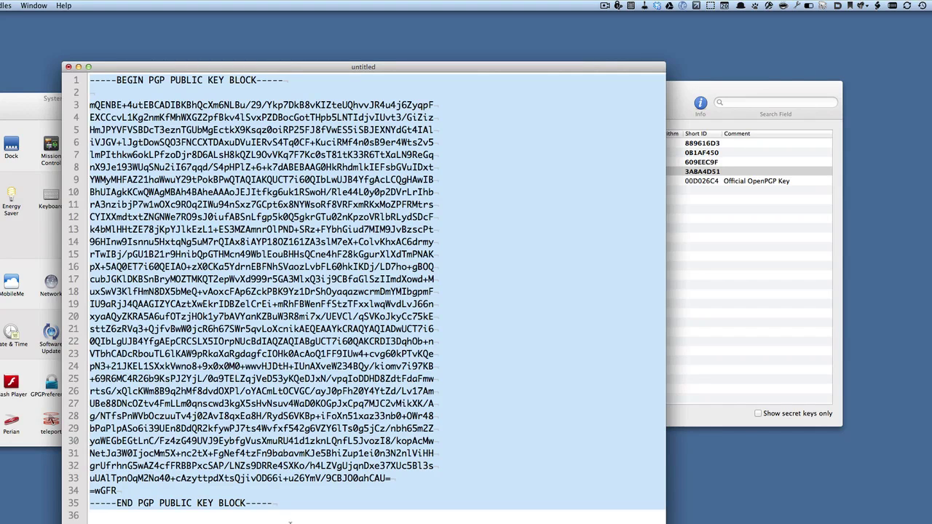
{"action": "left_click", "coordinate": [290, 521]}
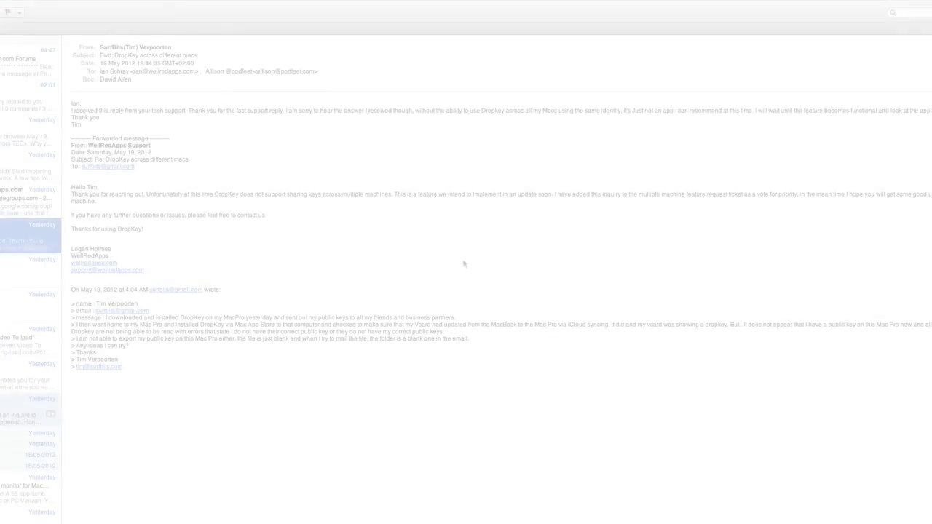
- Start a new e-mail to your own address with the subject 'test email'
{"action": "key", "text": "super+n"}
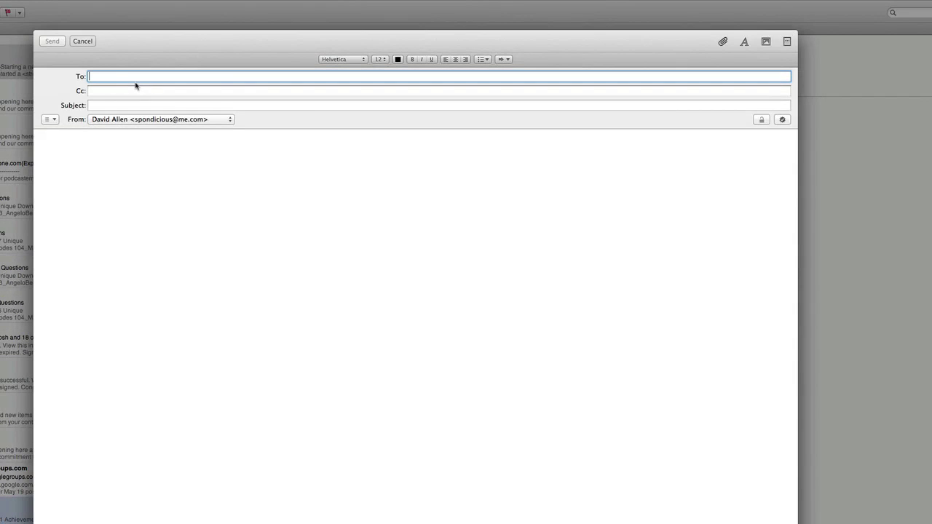
{"action": "type", "text": "dav"}
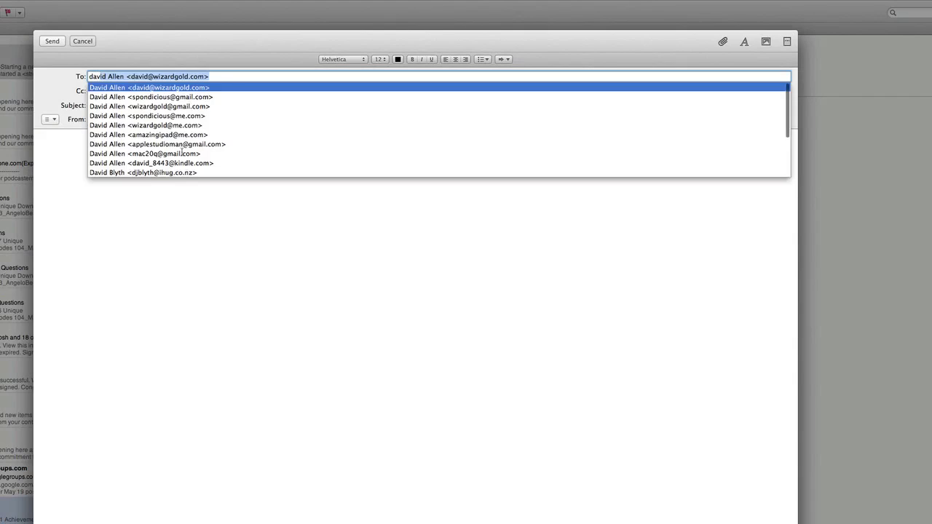
{"action": "key", "text": "Return"}
{"action": "left_click", "coordinate": [122, 107]}
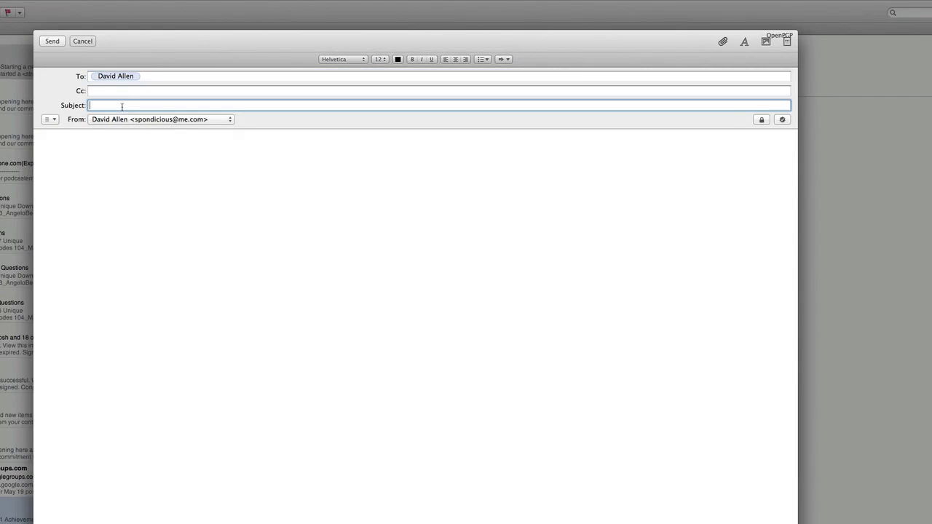
{"action": "type", "text": "text email"}
{"action": "key", "text": "Tab"}
- Paste sample body text, sign it with the sender's name, and open the received message
{"action": "type", "text": "ipad education, ipads in education, ipad in education, education apps, ipad apps for education, educational ipad apps, best educational ipad apps, best educational apps for ipad, best ipad apps for education"}
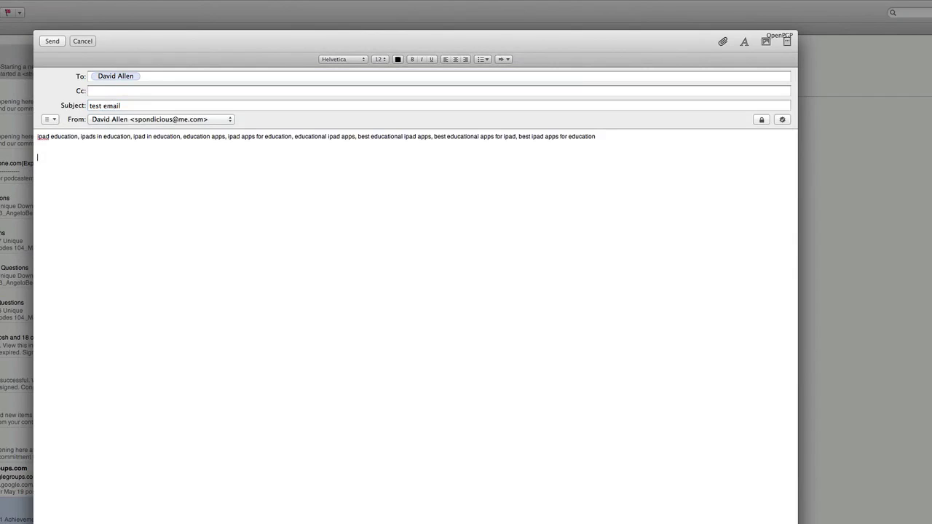
{"action": "key", "text": "Return"}
{"action": "key", "text": "Return"}
{"action": "type", "text": "David Allen"}
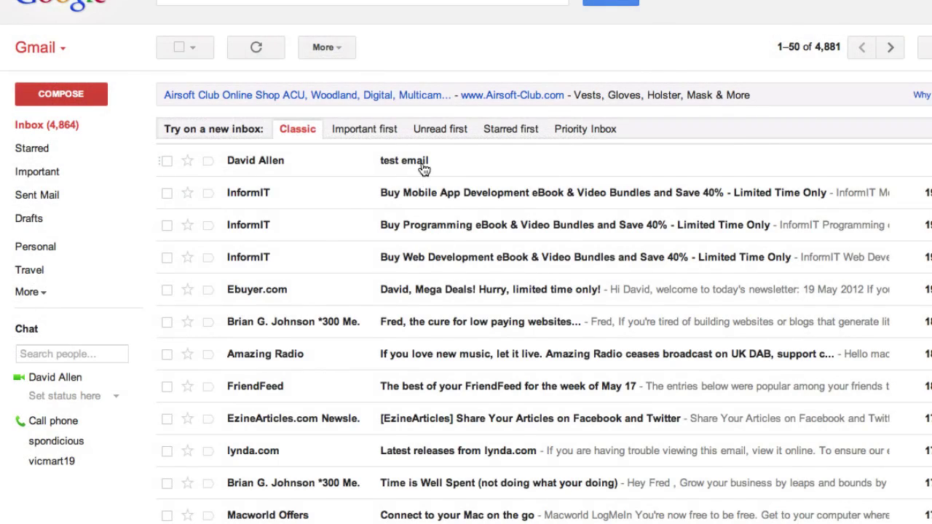
{"action": "left_click", "coordinate": [423, 164]}
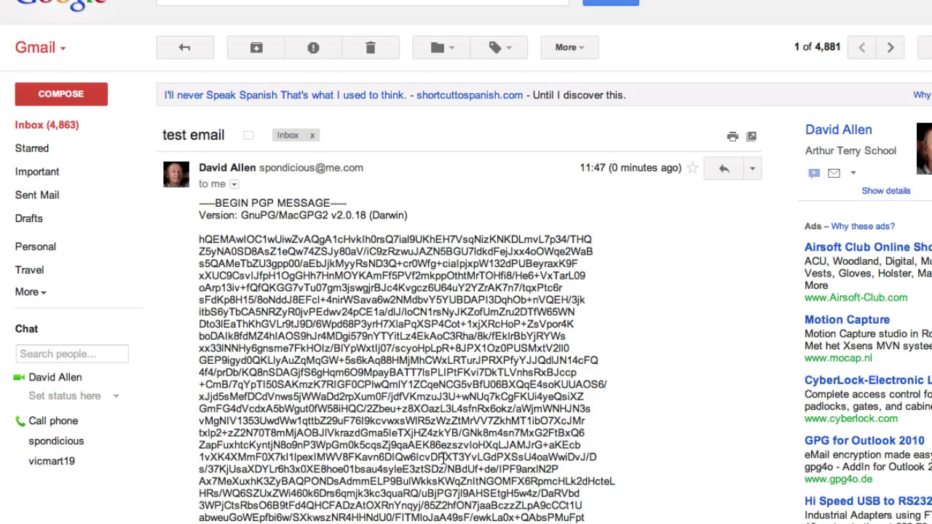
- Scroll through the received test email to view its PGP message body
{"action": "scroll", "coordinate": [443, 459], "scroll_direction": "down", "scroll_amount": 8}
{"action": "scroll", "coordinate": [442, 459], "scroll_direction": "up", "scroll_amount": 6}
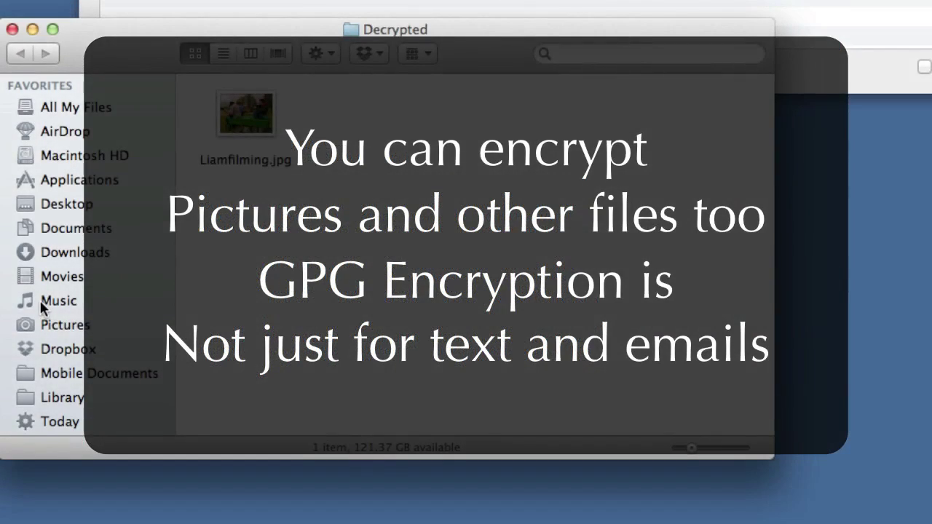
- In Pictures, run Services > OpenPGP: Encrypt File on IMG_0193.JPG
{"action": "left_click", "coordinate": [71, 327]}
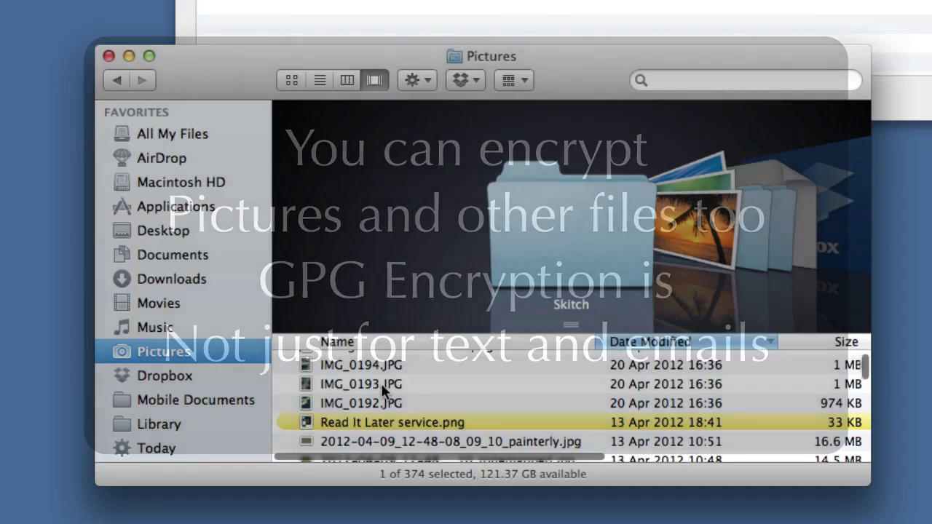
{"action": "left_click", "coordinate": [380, 383]}
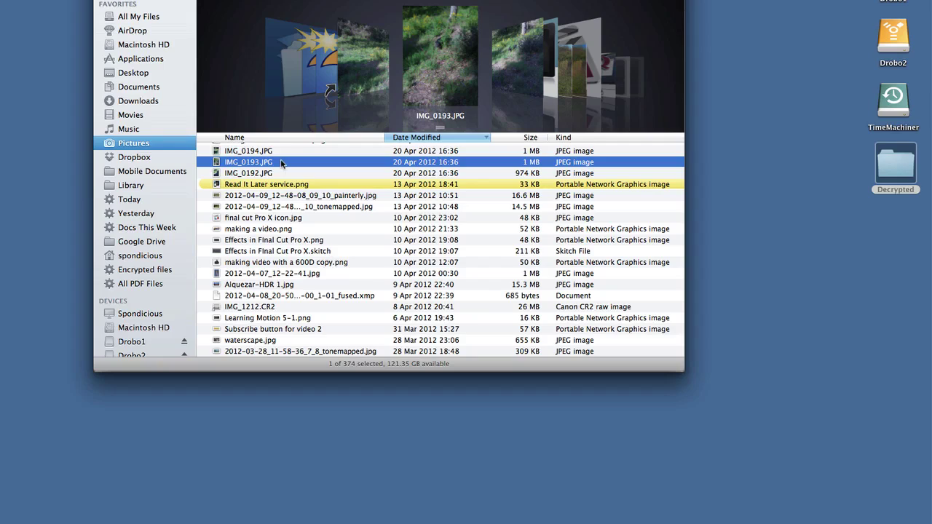
{"action": "right_click", "coordinate": [281, 163]}
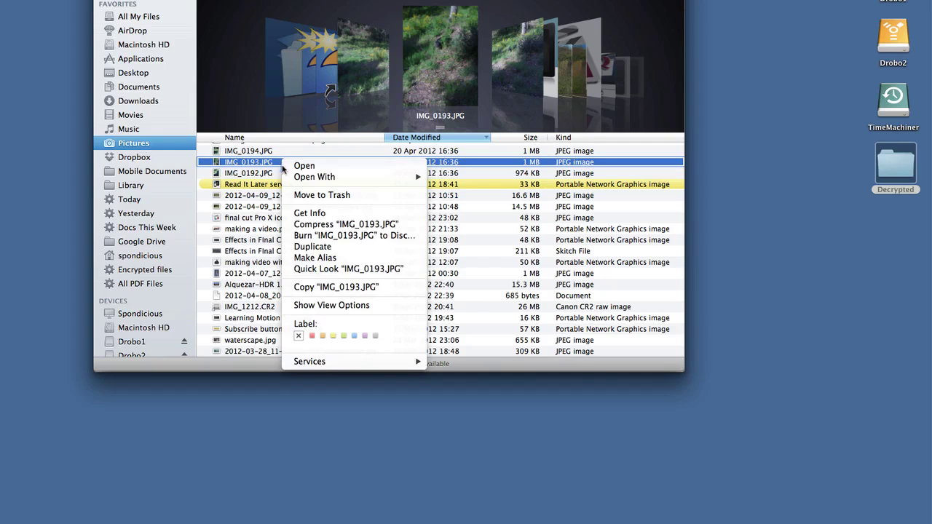
{"action": "mouse_move", "coordinate": [357, 363]}
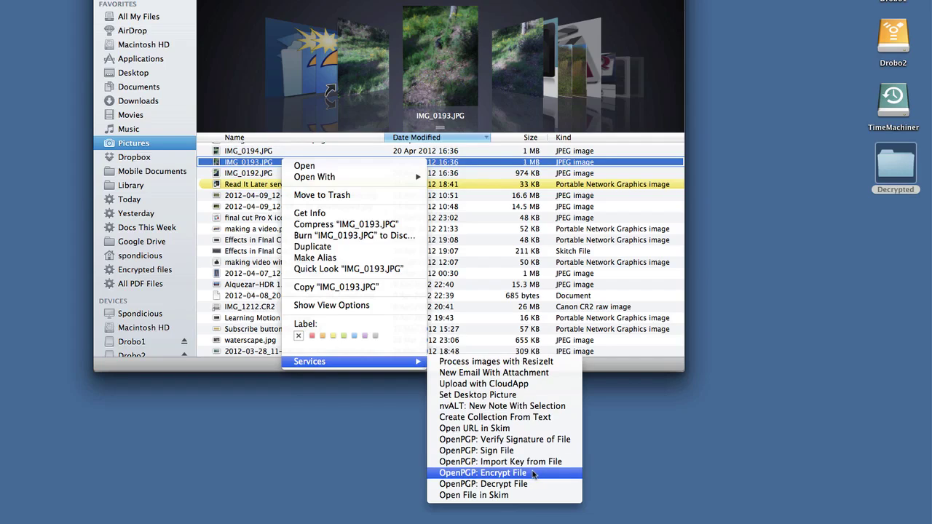
{"action": "left_click", "coordinate": [533, 474]}
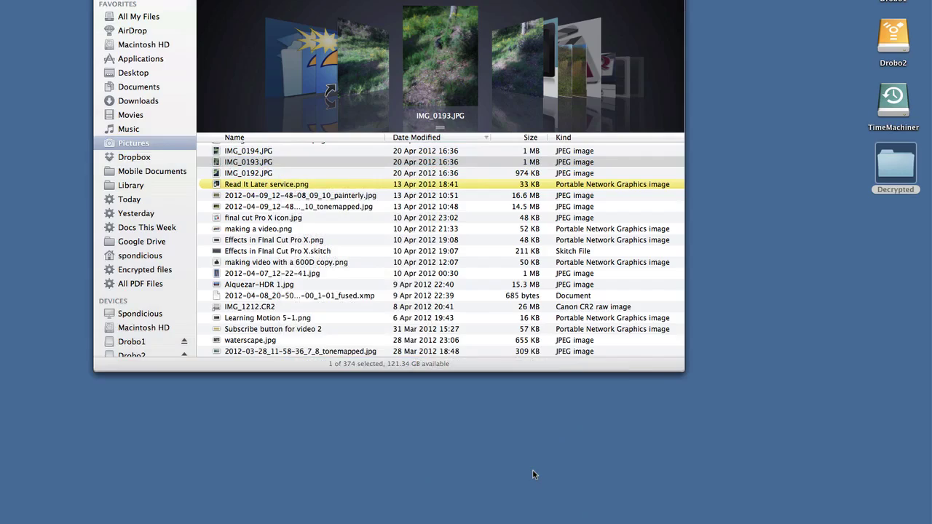
- Choose the new key as recipient and signing secret key, with Sign enabled
{"action": "left_click", "coordinate": [282, 363]}
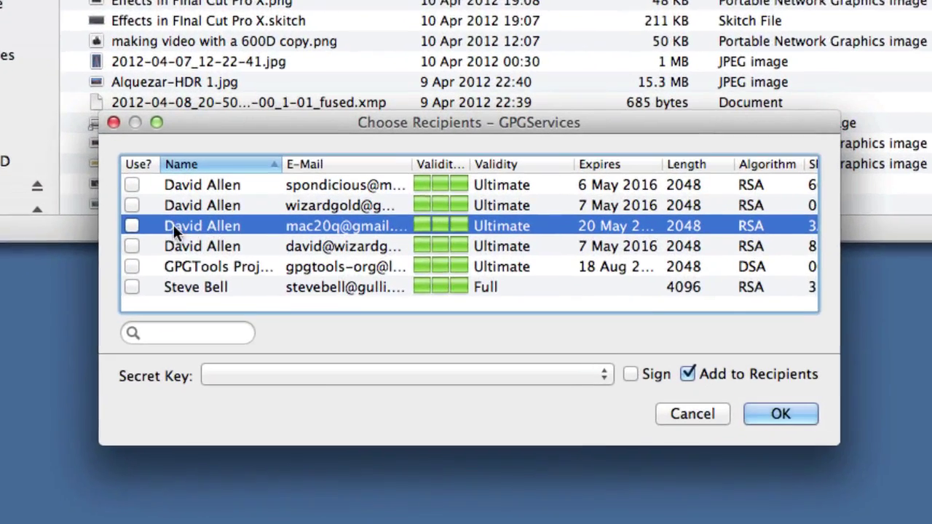
{"action": "left_click", "coordinate": [235, 362]}
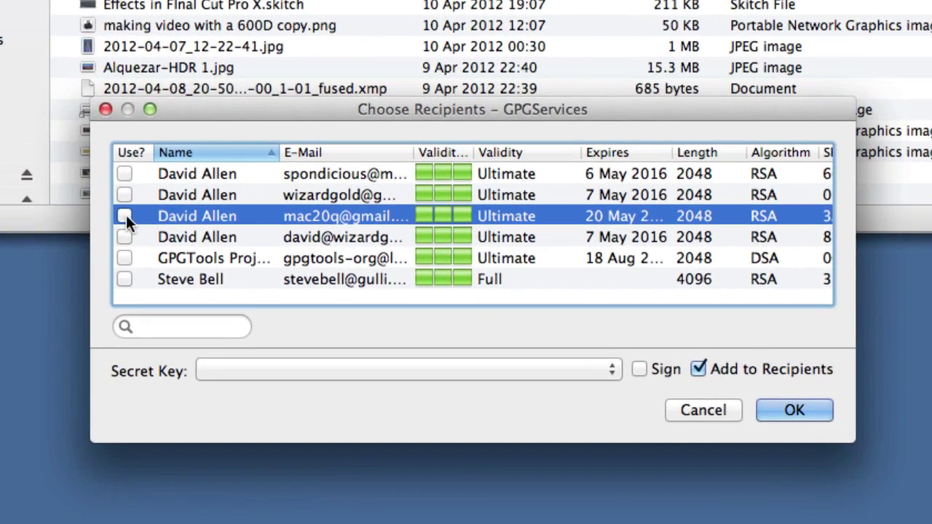
{"action": "left_click", "coordinate": [436, 368]}
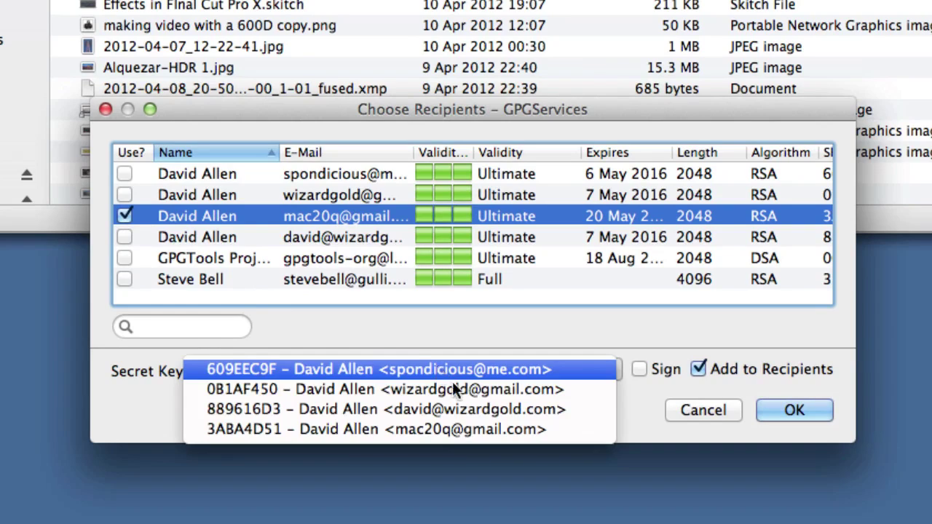
{"action": "left_click", "coordinate": [475, 426]}
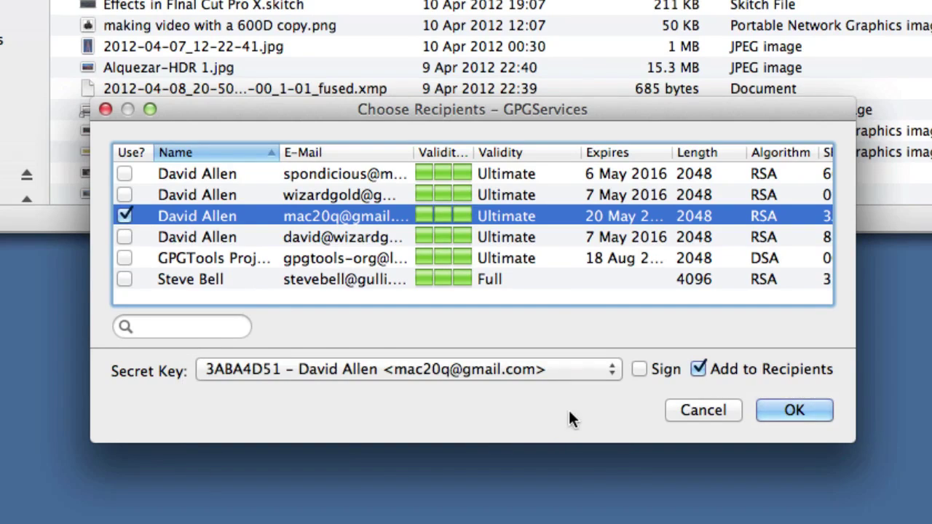
{"action": "left_click", "coordinate": [639, 369]}
- Confirm the recipient and enter the secret key passphrase to create IMG_0193.JPG.gpg
{"action": "left_click", "coordinate": [796, 409]}
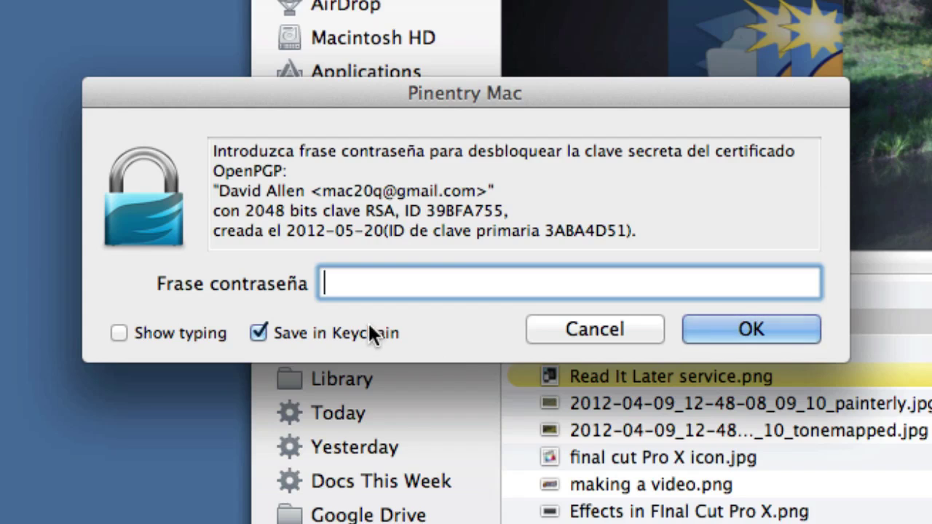
{"action": "key", "text": "super+v"}
{"action": "left_click", "coordinate": [776, 324]}
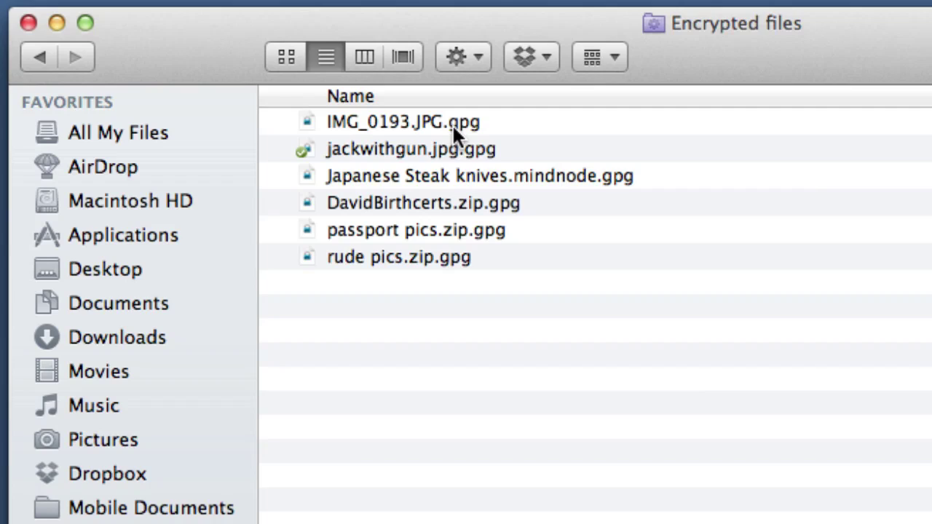
- Decrypt IMG_0193.JPG.gpg, review the verification results, and return to Pictures
{"action": "left_click", "coordinate": [453, 124]}
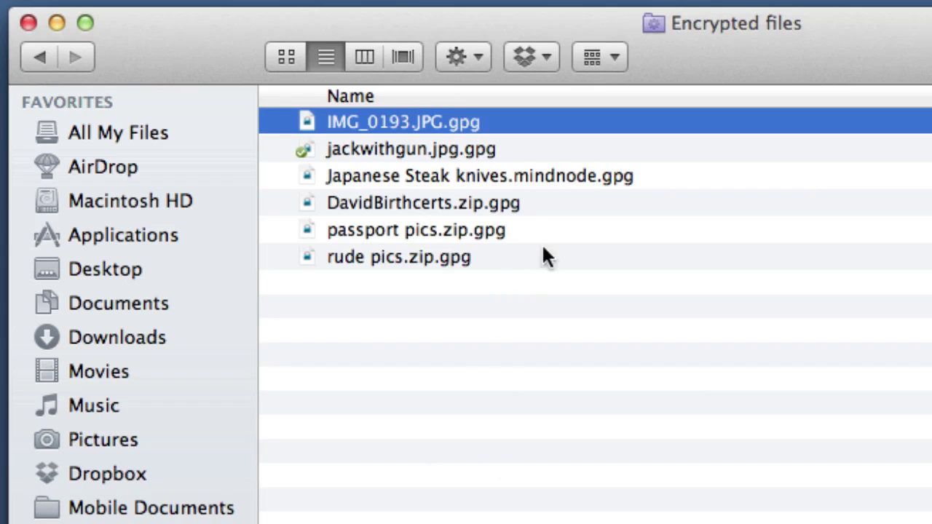
{"action": "double_click", "coordinate": [517, 129]}
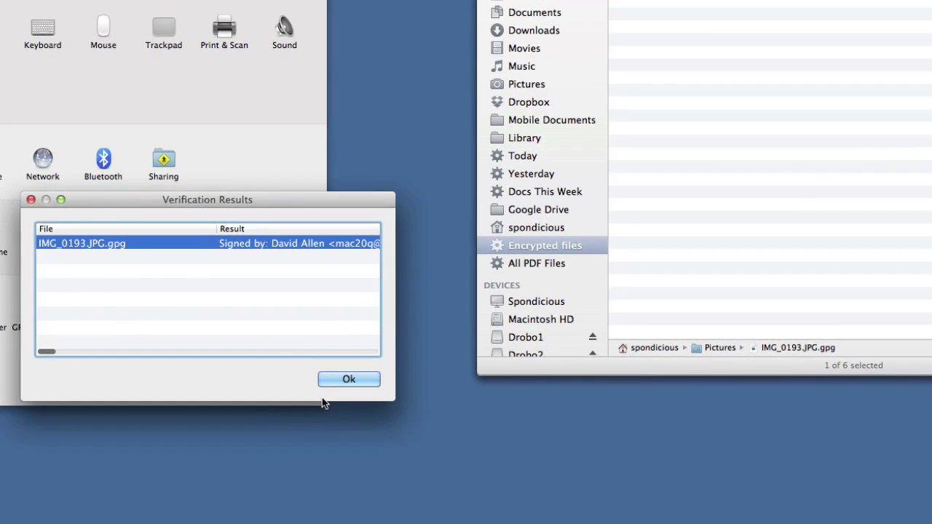
{"action": "left_click_drag", "start_coordinate": [397, 358], "coordinate": [907, 360]}
{"action": "left_click", "coordinate": [881, 381]}
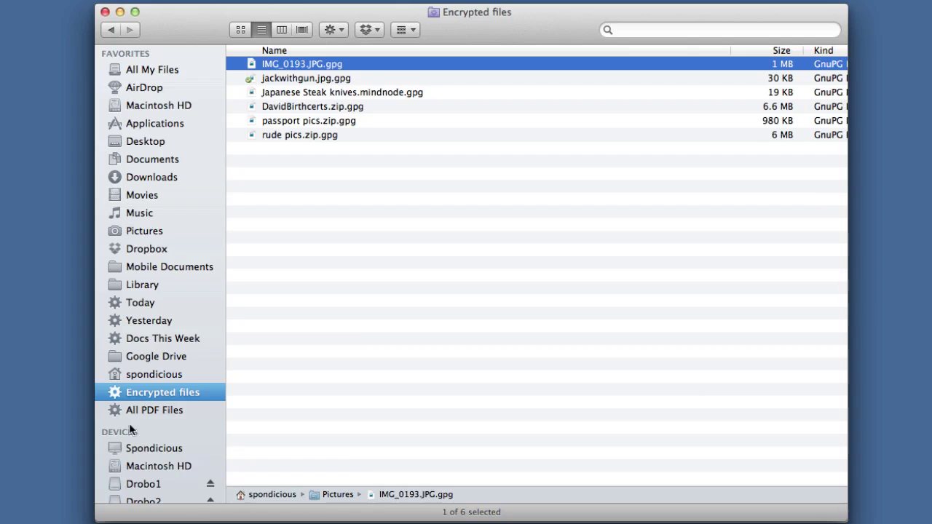
{"action": "left_click", "coordinate": [158, 235]}
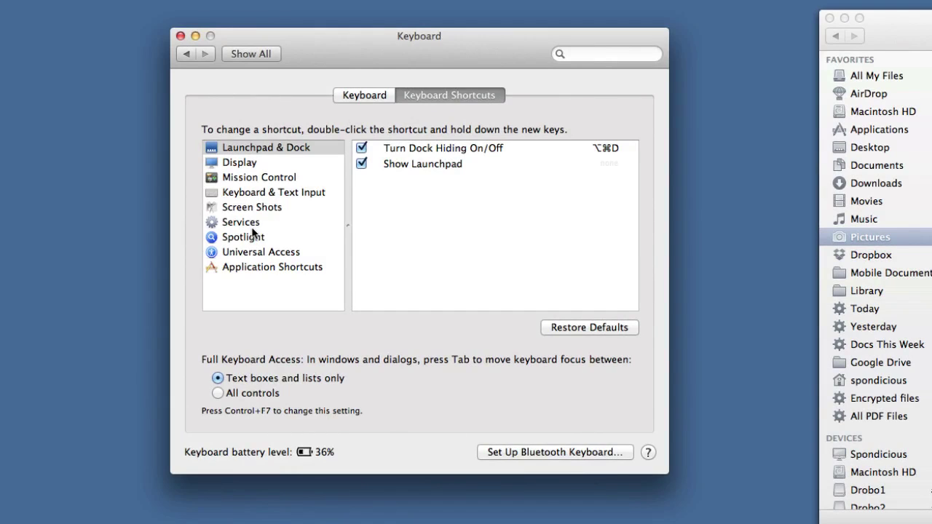
- Show the Services keyboard shortcuts and scroll the list down to the OpenPGP entries
{"action": "left_click", "coordinate": [251, 223]}
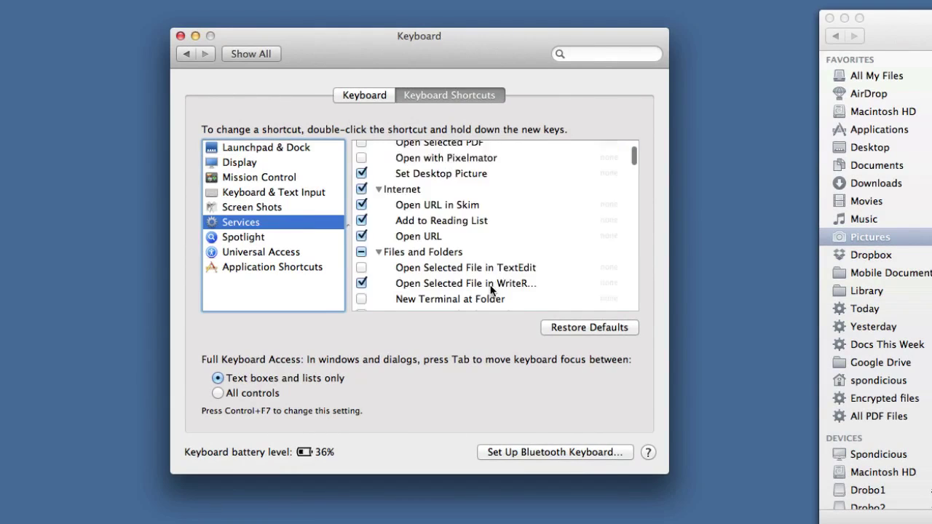
{"action": "scroll", "coordinate": [492, 285], "scroll_direction": "down", "scroll_amount": 3}
{"action": "scroll", "coordinate": [491, 287], "scroll_direction": "down", "scroll_amount": 3}
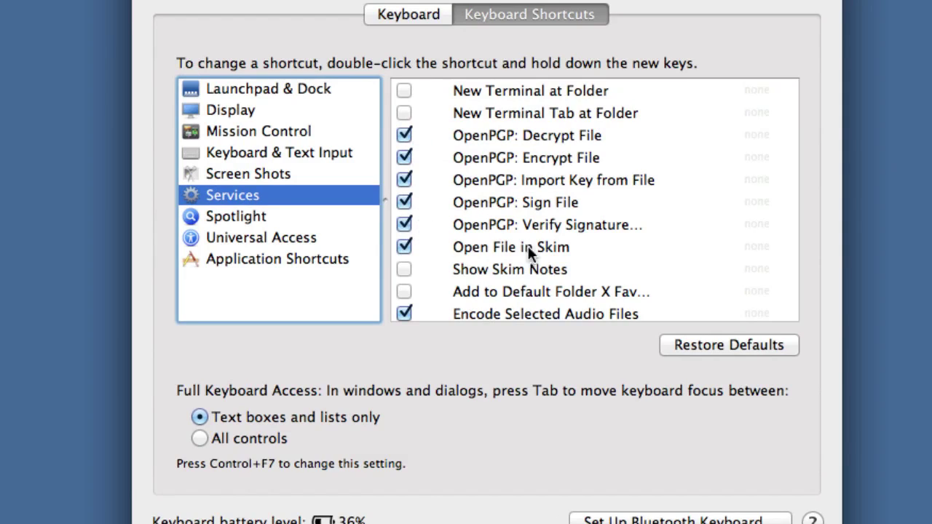
{"action": "scroll", "coordinate": [561, 249], "scroll_direction": "down", "scroll_amount": 15}
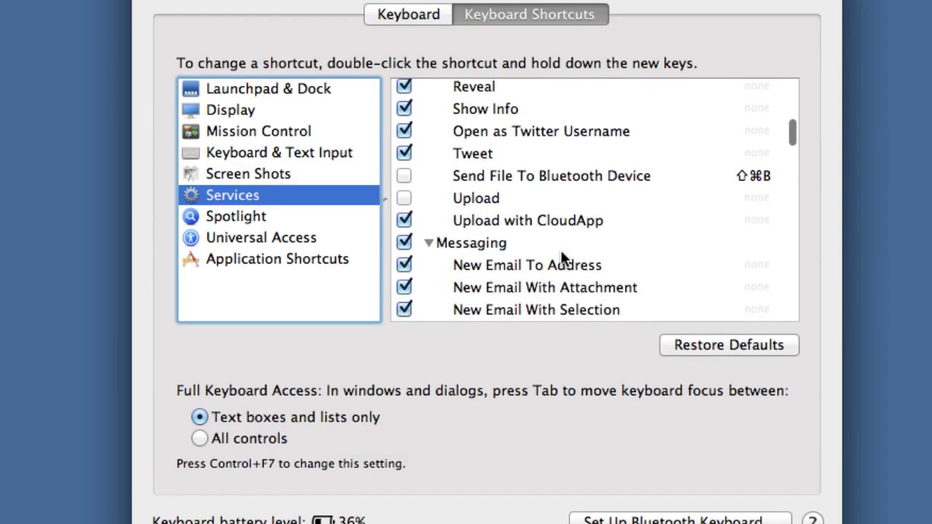
{"action": "scroll", "coordinate": [561, 253], "scroll_direction": "down", "scroll_amount": 10}
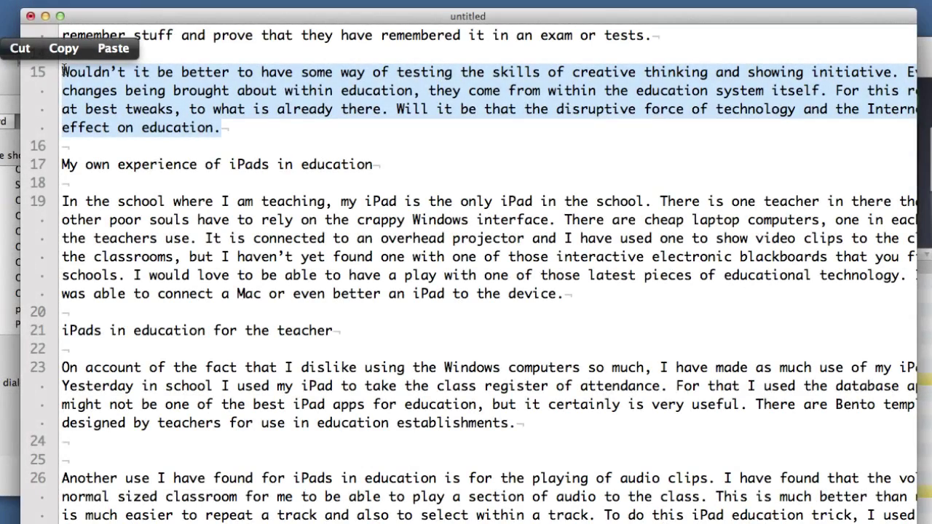
- Encrypt the line-15 paragraph with OpenPGP: Encrypt Selection, using the new key as recipient and signer
{"action": "right_click", "coordinate": [208, 92]}
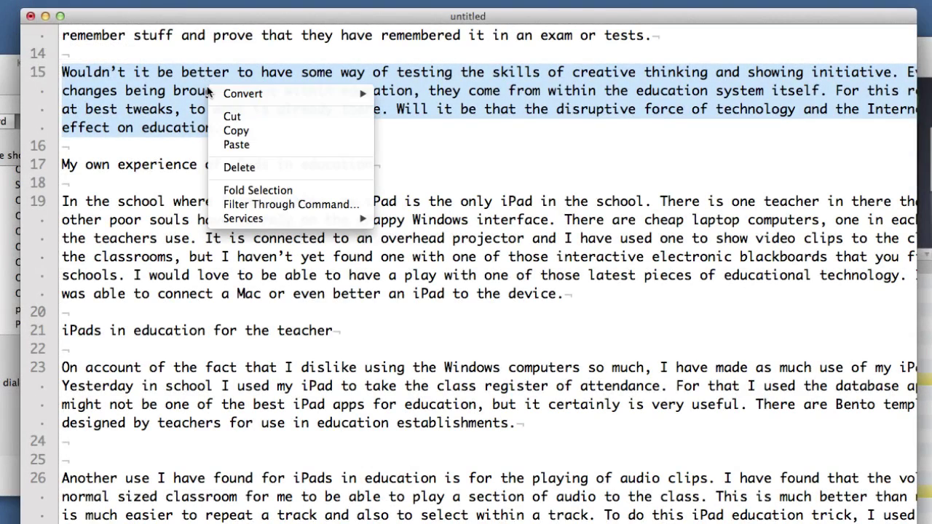
{"action": "mouse_move", "coordinate": [311, 221]}
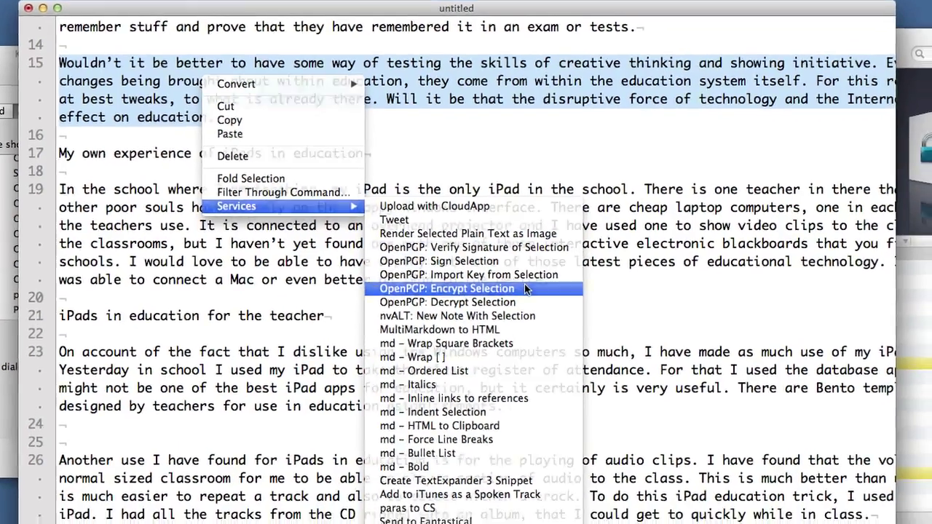
{"action": "left_click", "coordinate": [538, 303]}
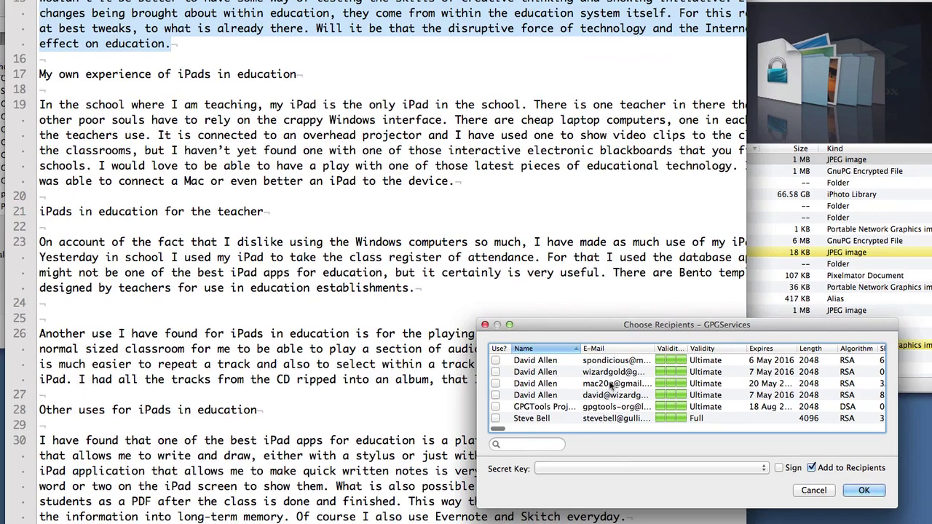
{"action": "left_click", "coordinate": [496, 383]}
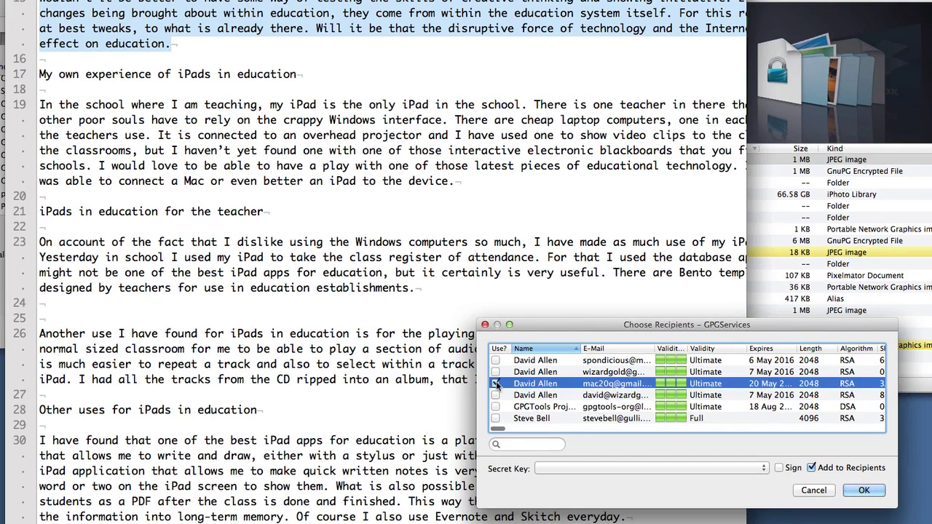
{"action": "left_click", "coordinate": [668, 469]}
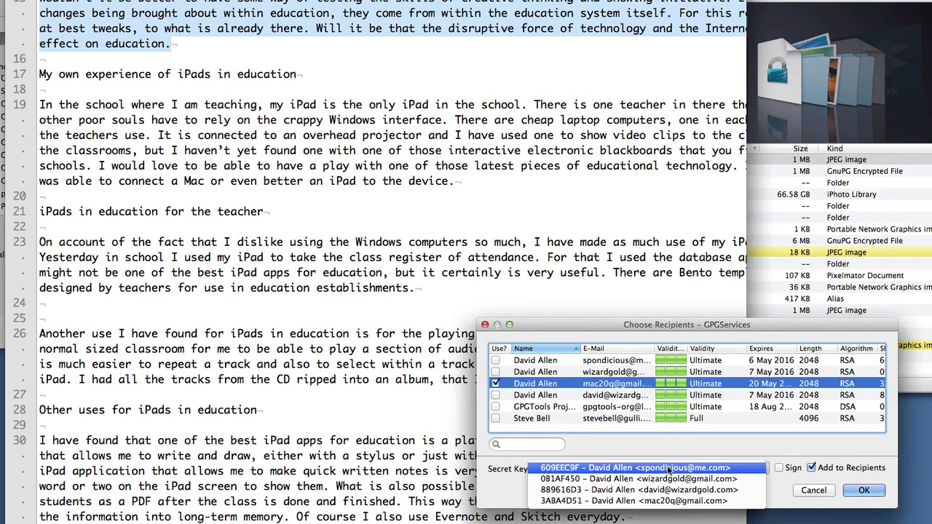
{"action": "left_click", "coordinate": [695, 501]}
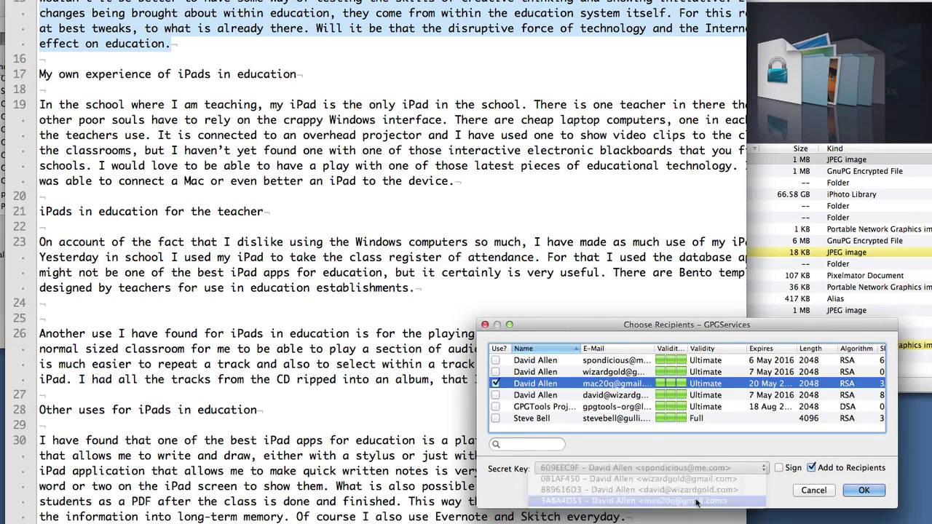
{"action": "left_click", "coordinate": [860, 490]}
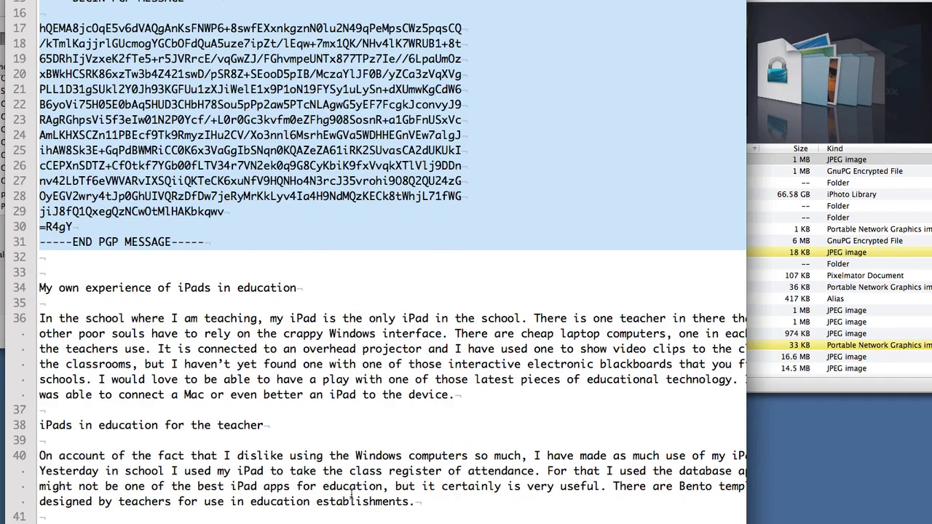
{"action": "left_click", "coordinate": [216, 442]}
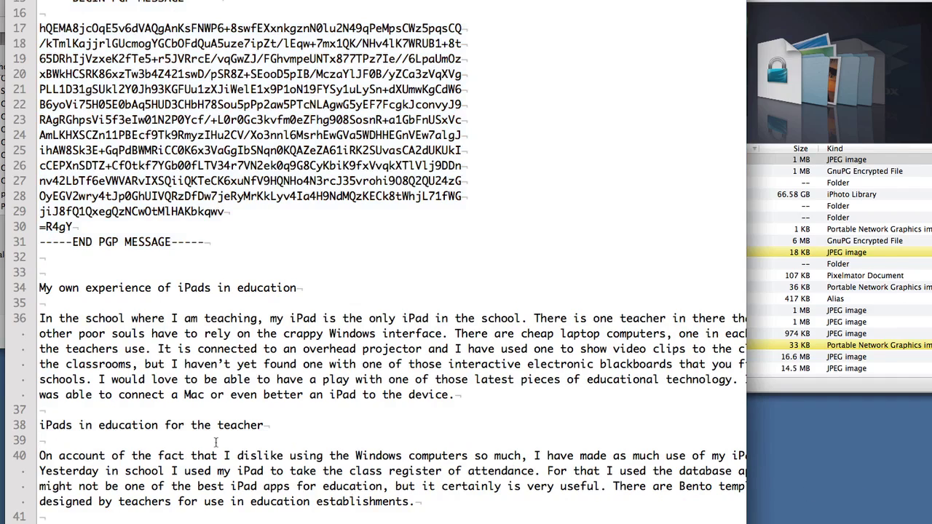